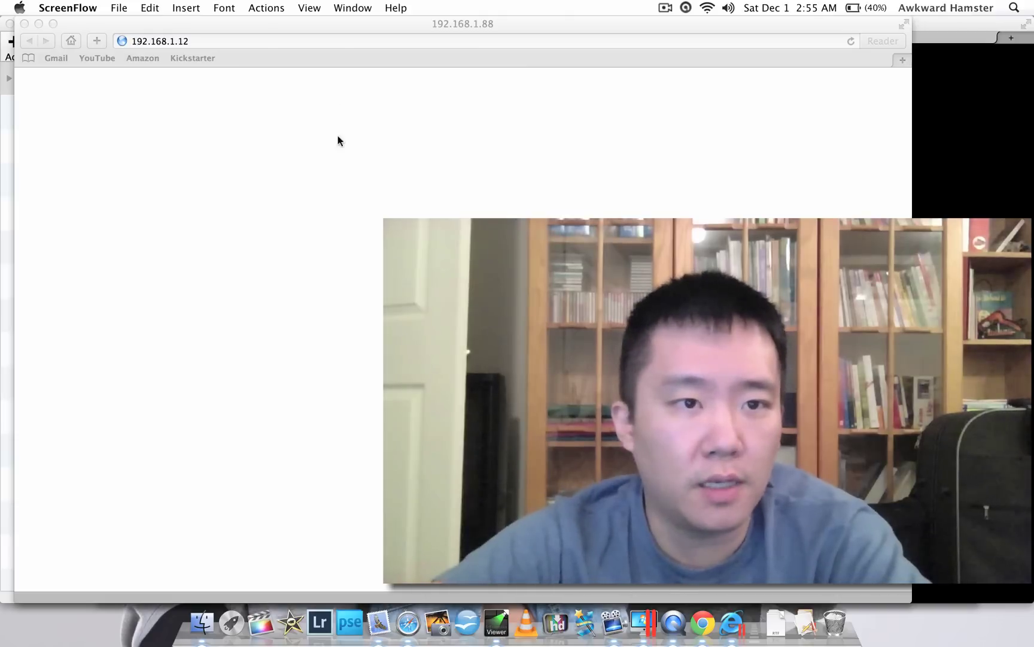
- Reload the camera page at 192.168.1.12 and sign in with the administrator name and password
{"action": "left_click", "coordinate": [353, 38]}
{"action": "left_click", "coordinate": [354, 37]}
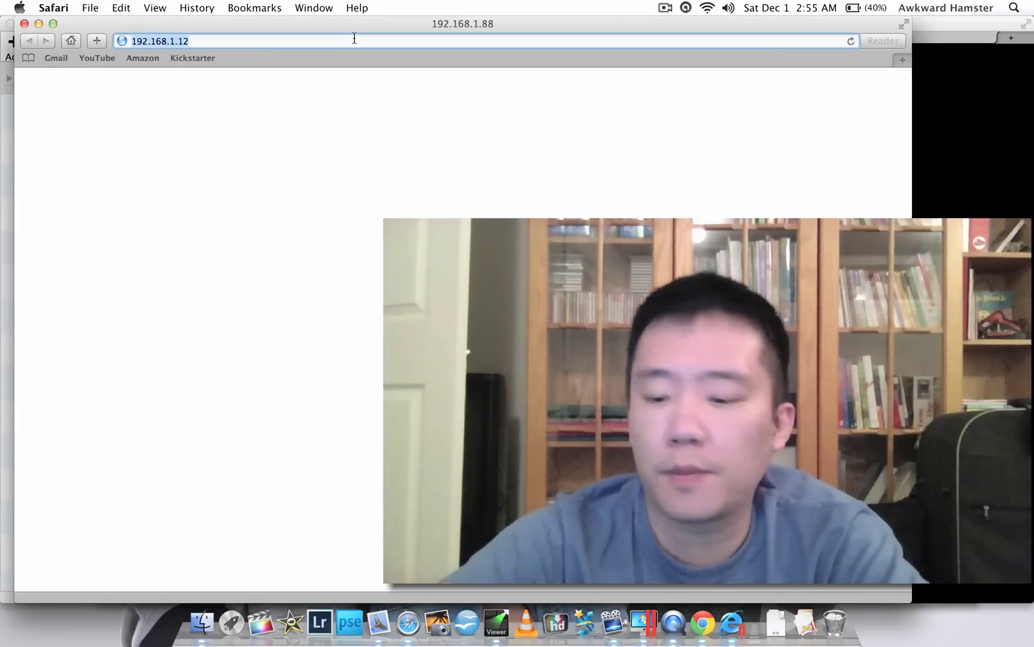
{"action": "key", "text": "Return"}
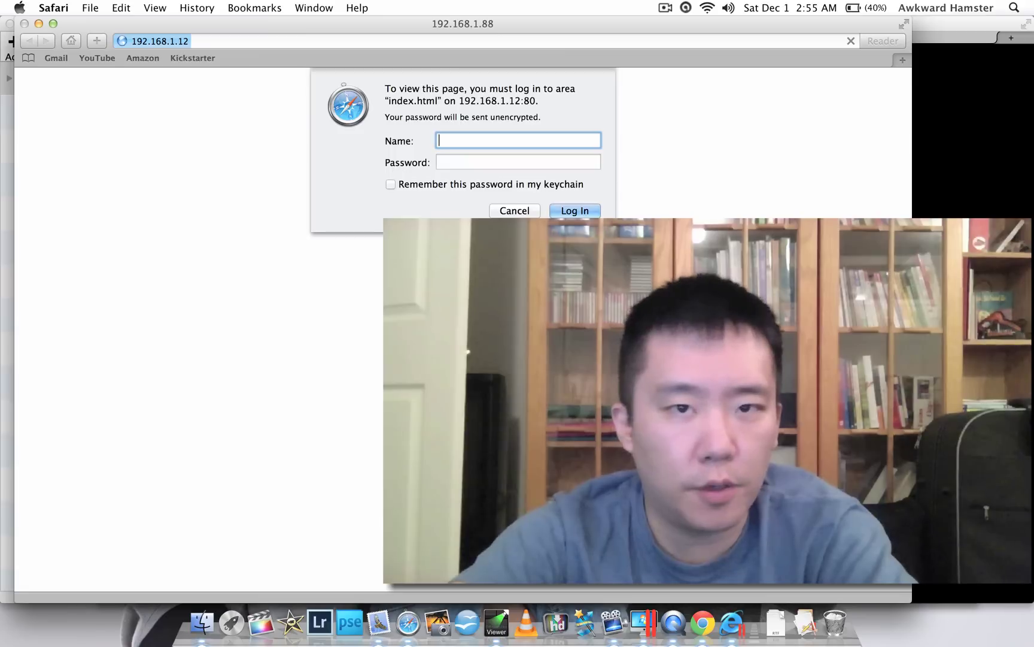
{"action": "type", "text": "adm"}
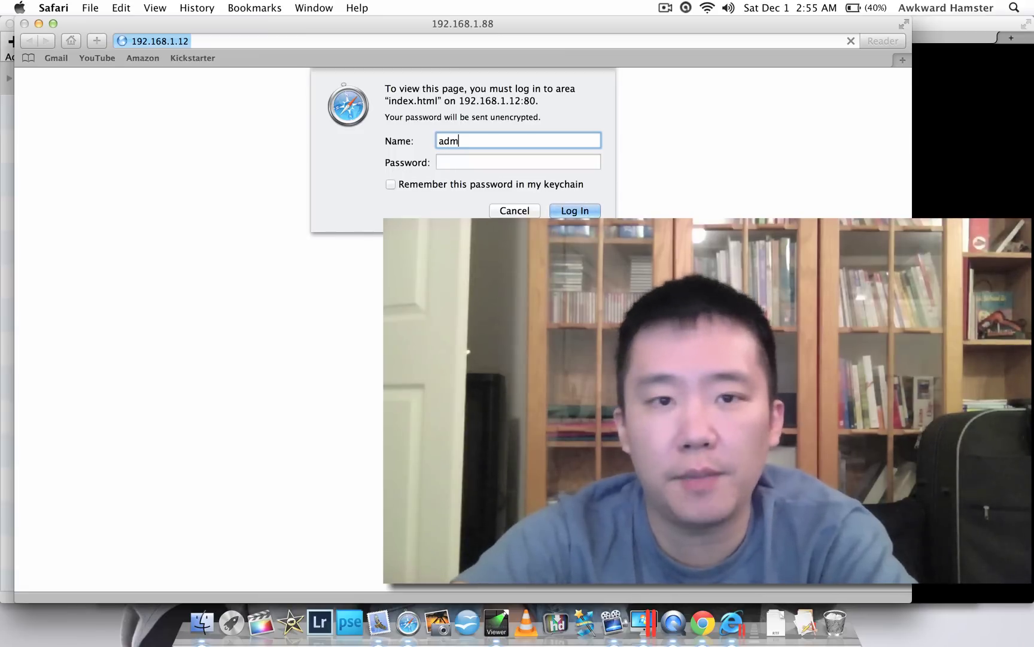
{"action": "type", "text": "in"}
{"action": "key", "text": "Tab"}
{"action": "type", "text": "******"}
{"action": "key", "text": "Return"}
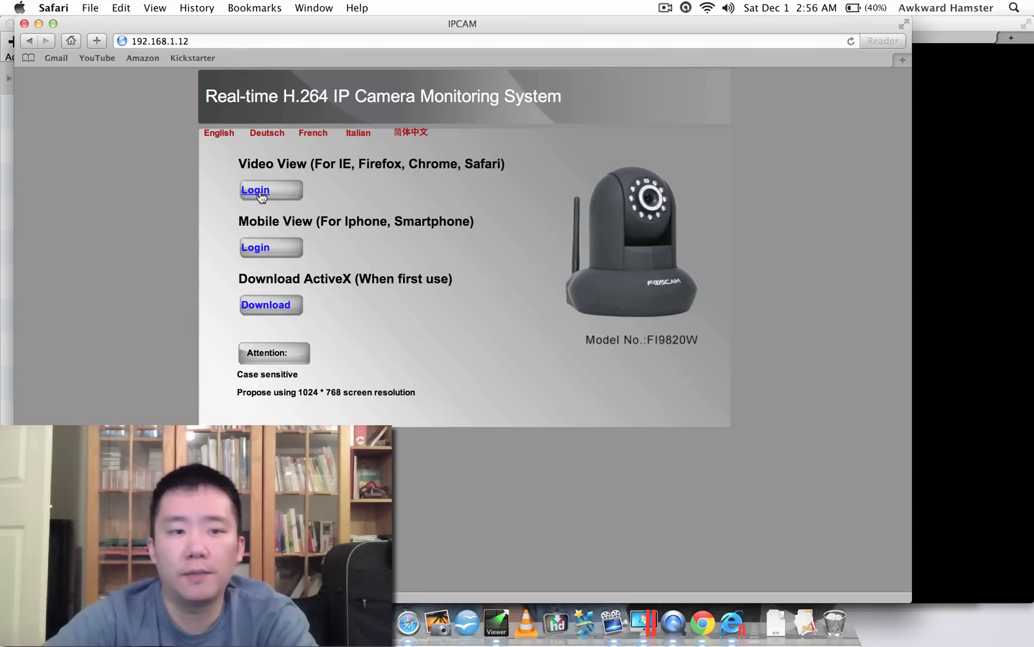
- Open the full Video View and answer the Hipcam RealServer prompt with the administrator credentials
{"action": "left_click", "coordinate": [256, 190]}
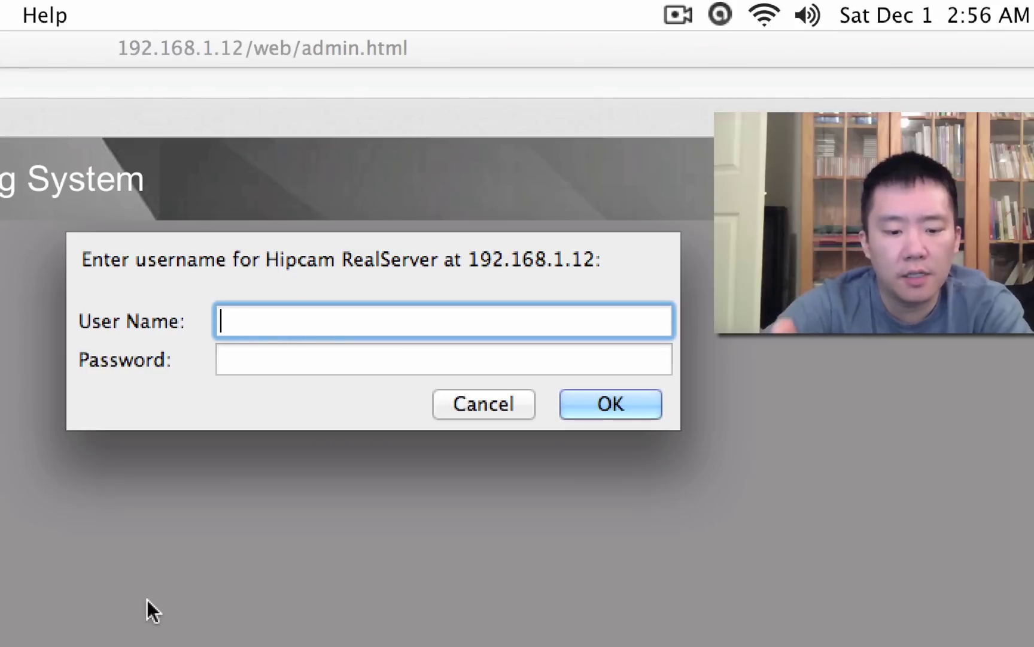
{"action": "type", "text": "admin"}
{"action": "key", "text": "Tab"}
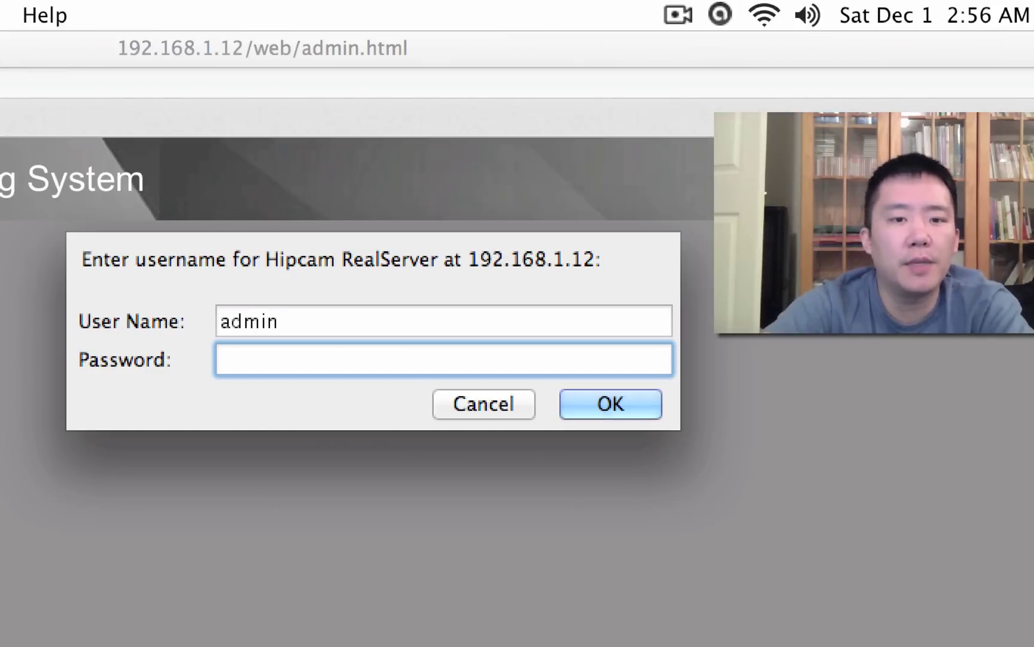
{"action": "type", "text": "admin"}
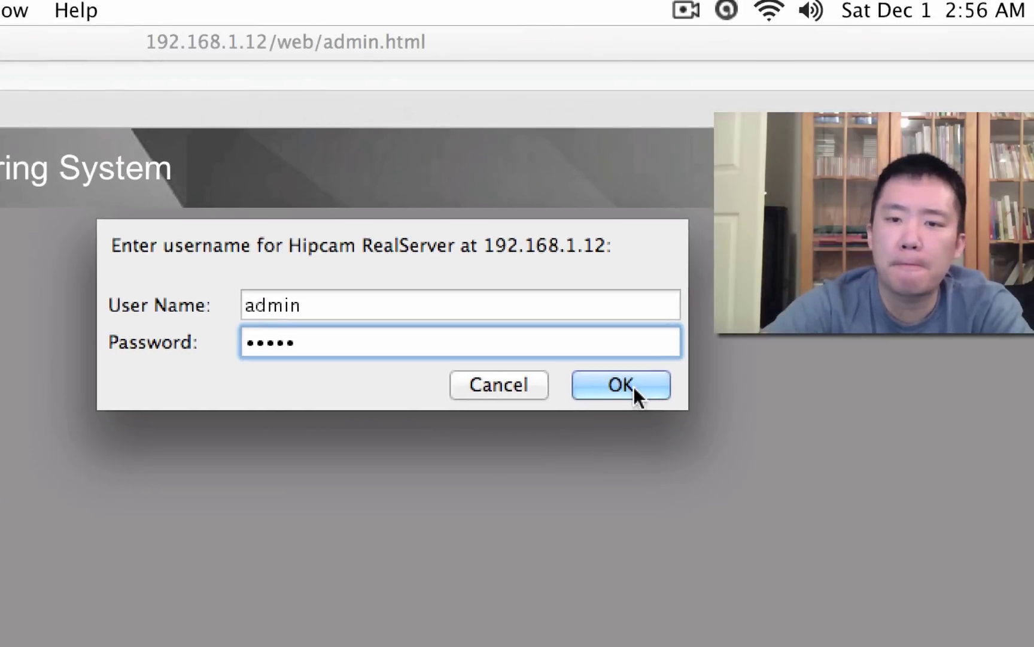
{"action": "left_click", "coordinate": [623, 405]}
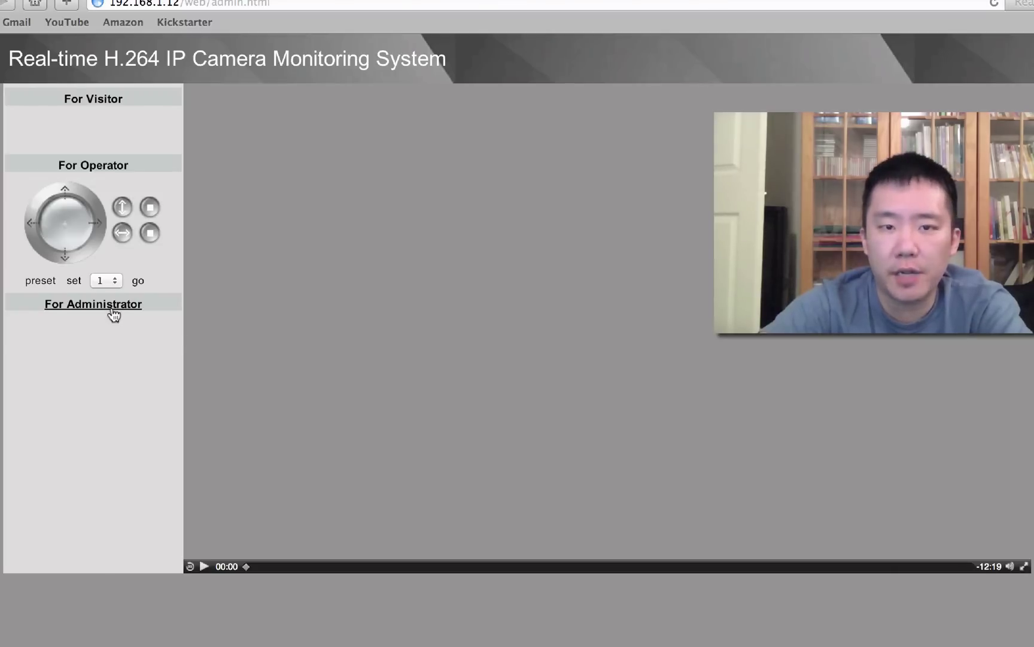
{"action": "left_click", "coordinate": [80, 306]}
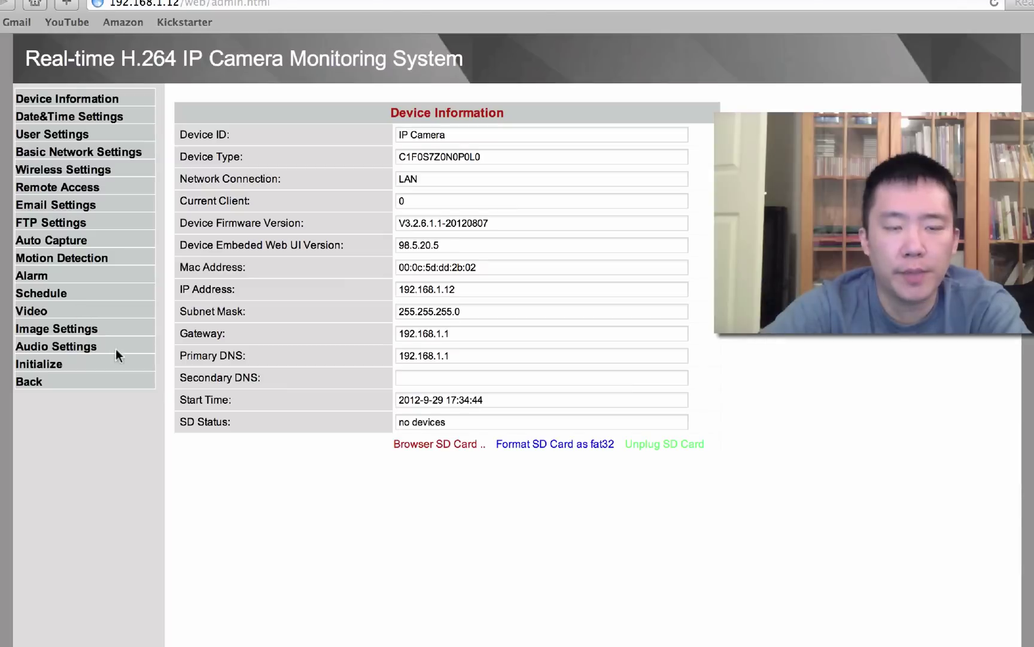
{"action": "left_click", "coordinate": [73, 228]}
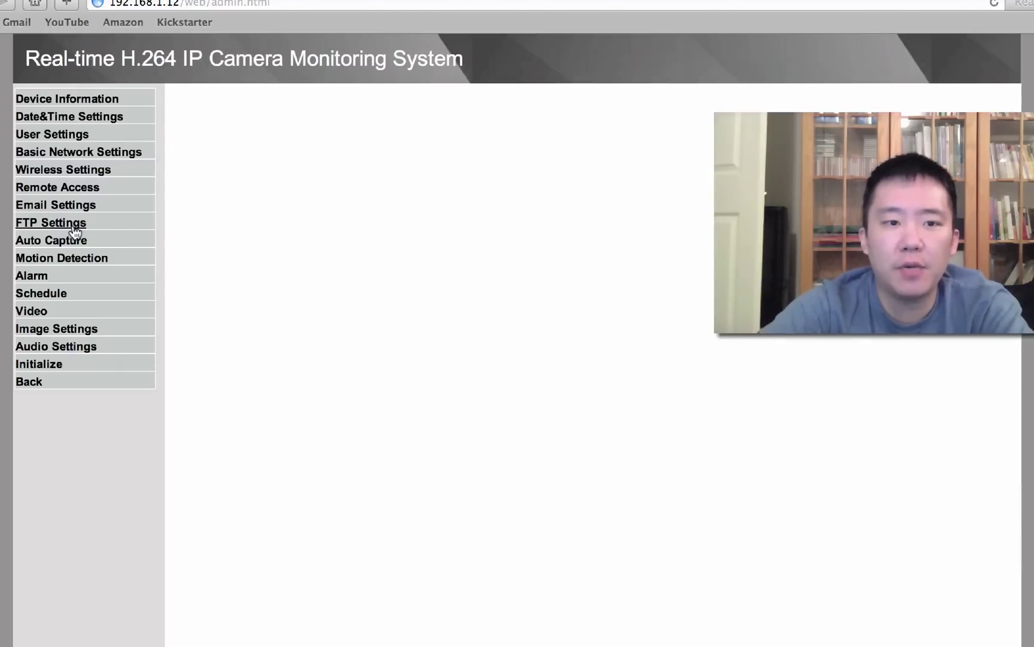
{"action": "left_click", "coordinate": [61, 262]}
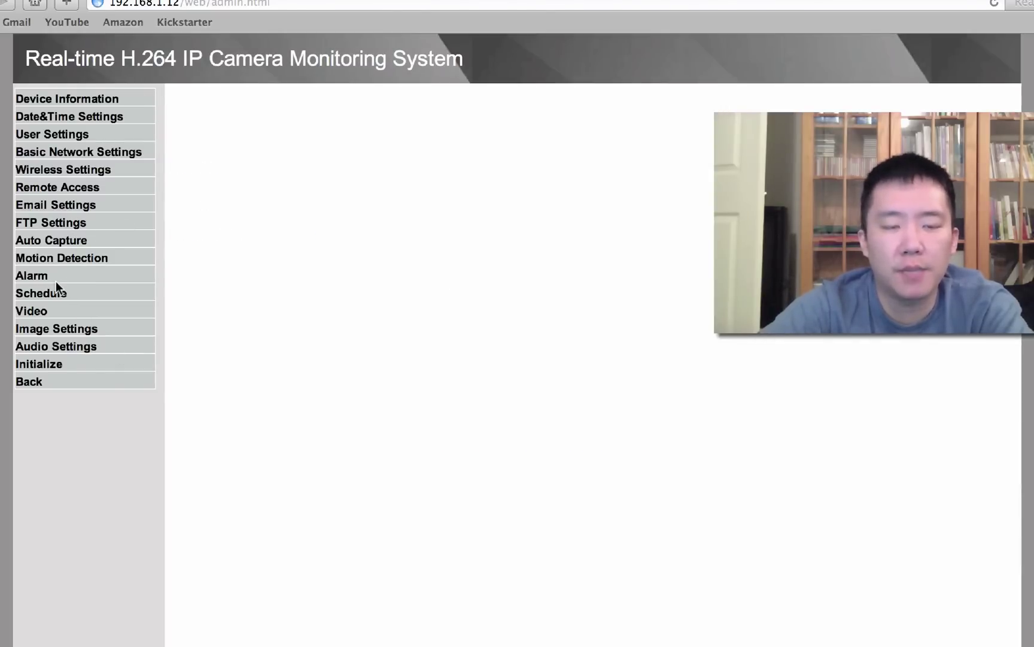
{"action": "left_click", "coordinate": [60, 138]}
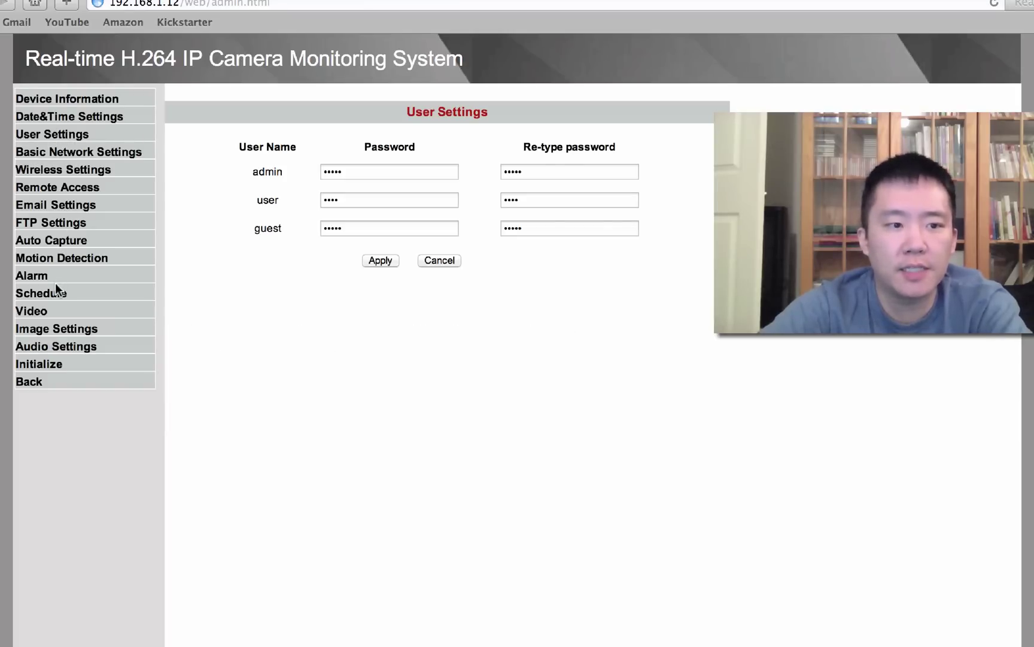
{"action": "left_click", "coordinate": [36, 312]}
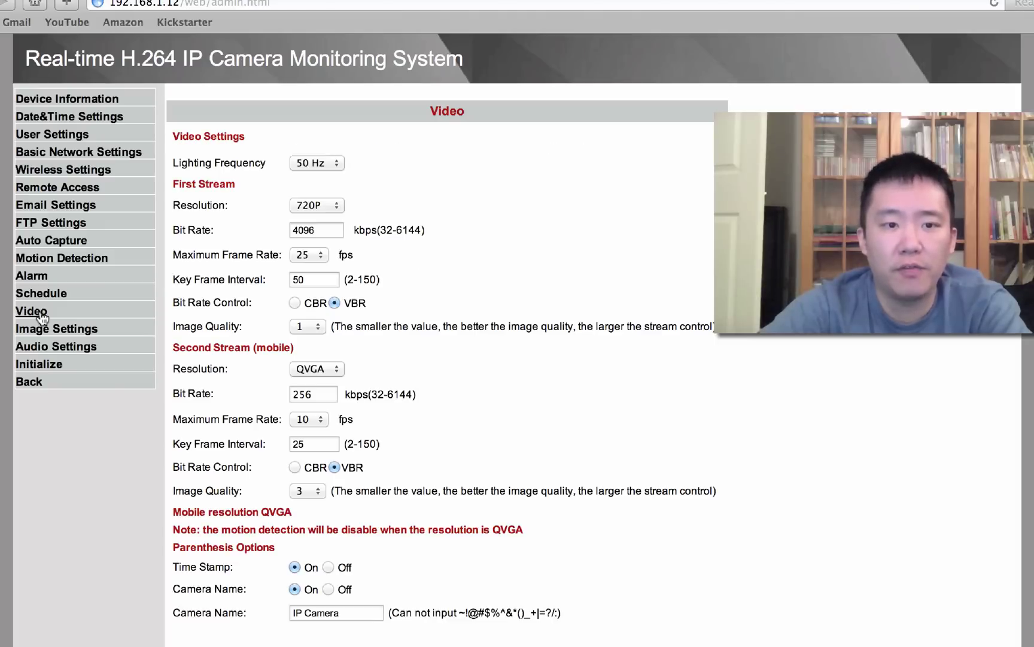
{"action": "left_click", "coordinate": [55, 330]}
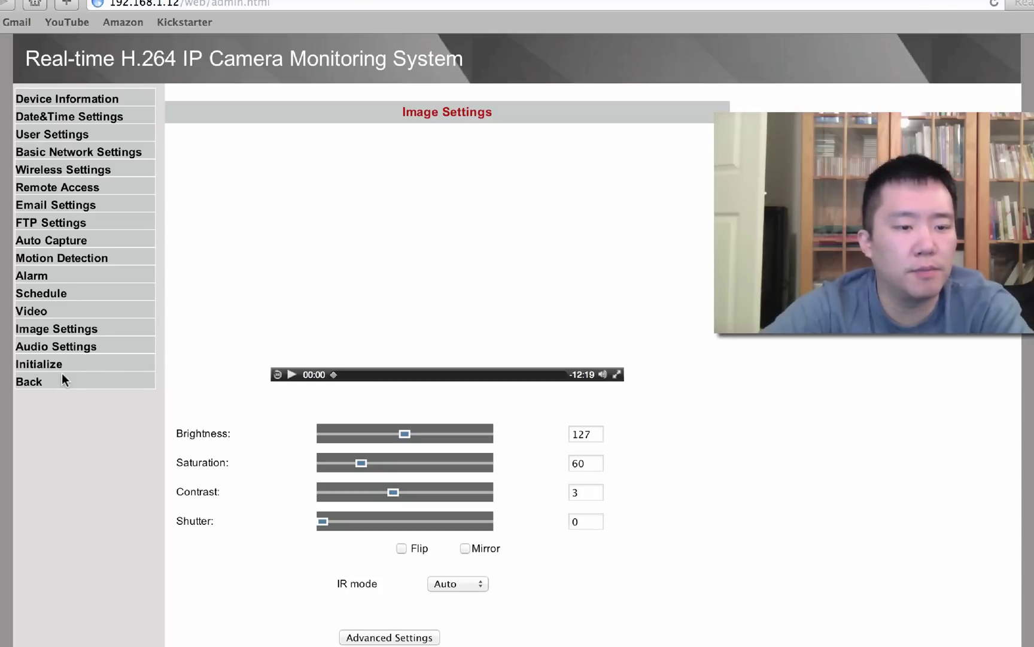
{"action": "left_click", "coordinate": [30, 384]}
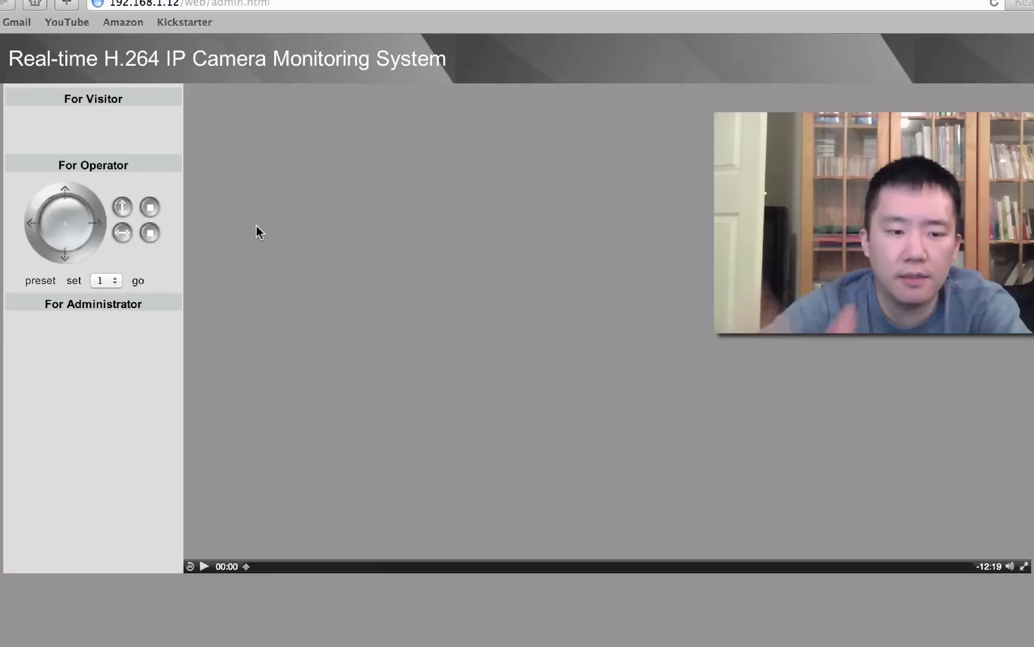
- Trim the page address back to 192.168.1.1 and load the router's page
{"action": "left_click", "coordinate": [298, 6]}
{"action": "key", "text": "BackSpace"}
{"action": "key", "text": "BackSpace"}
{"action": "key", "text": "BackSpace"}
{"action": "key", "text": "BackSpace"}
{"action": "key", "text": "BackSpace"}
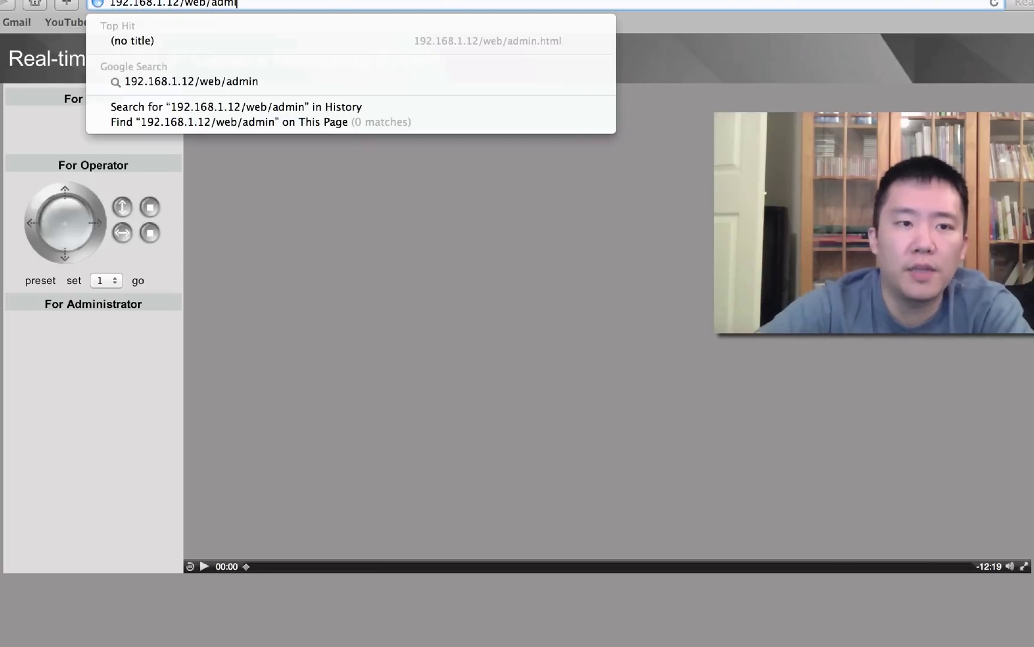
{"action": "key", "text": "BackSpace"}
{"action": "key", "text": "BackSpace"}
{"action": "key", "text": "BackSpace"}
{"action": "key", "text": "BackSpace"}
{"action": "key", "text": "BackSpace"}
{"action": "key", "text": "BackSpace"}
{"action": "key", "text": "BackSpace"}
{"action": "key", "text": "BackSpace"}
{"action": "key", "text": "BackSpace"}
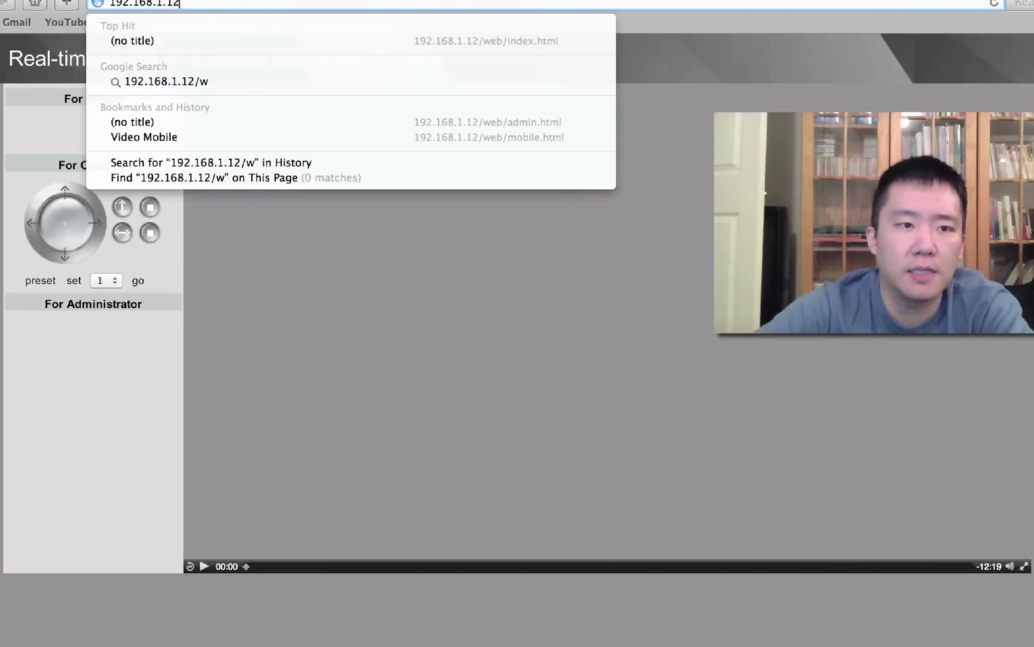
{"action": "key", "text": "BackSpace"}
{"action": "key", "text": "Return"}
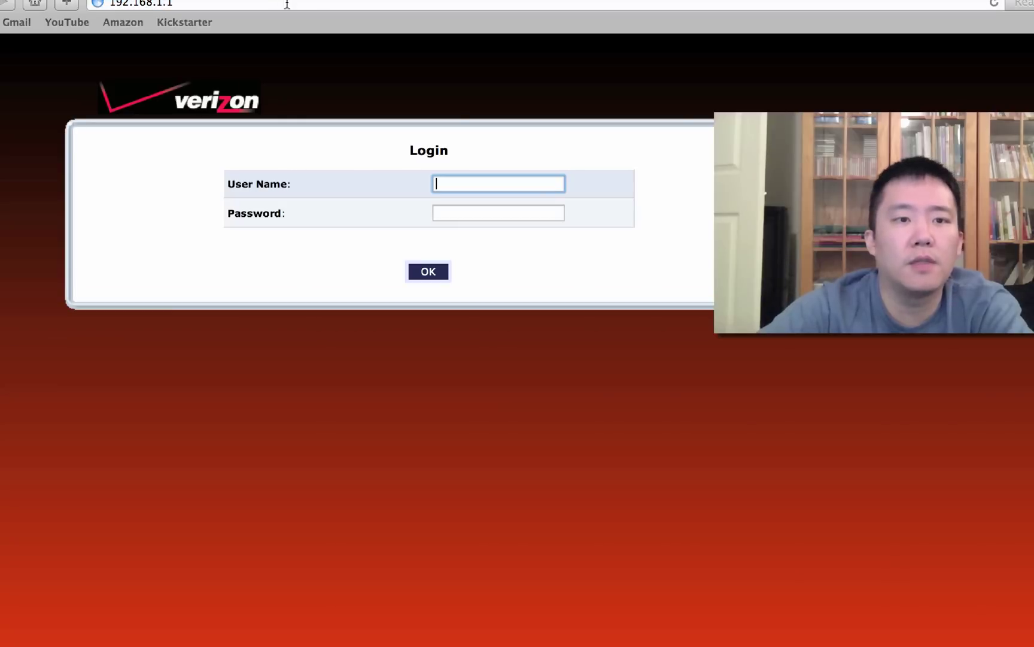
- Correct the address to 192.168.1.12 and open the camera's Mobile View
{"action": "left_click", "coordinate": [286, 4]}
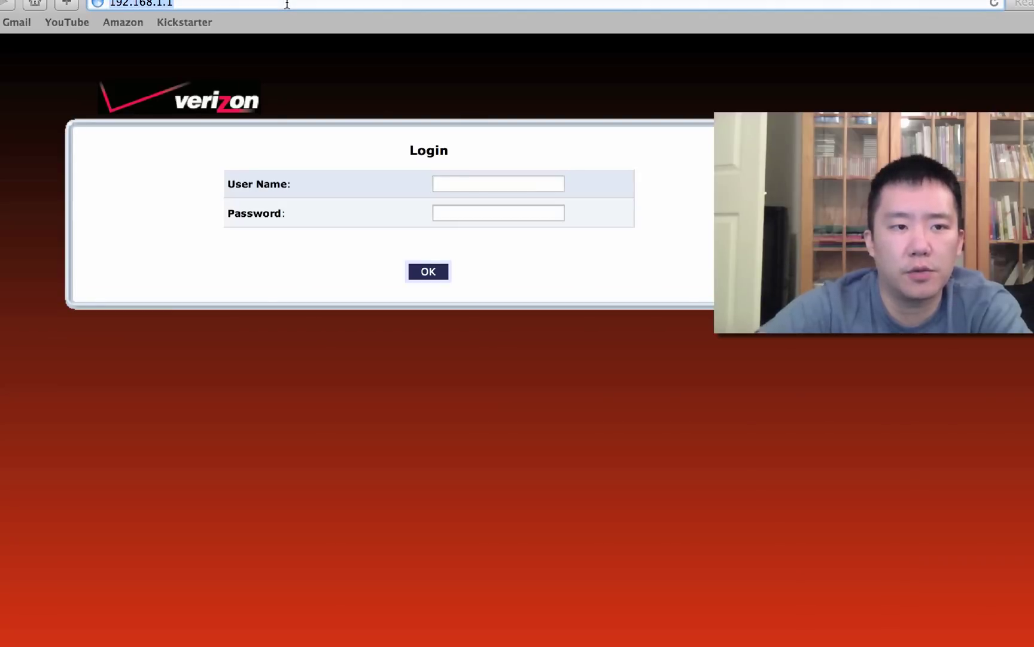
{"action": "left_click", "coordinate": [287, 4]}
{"action": "type", "text": "2"}
{"action": "key", "text": "Return"}
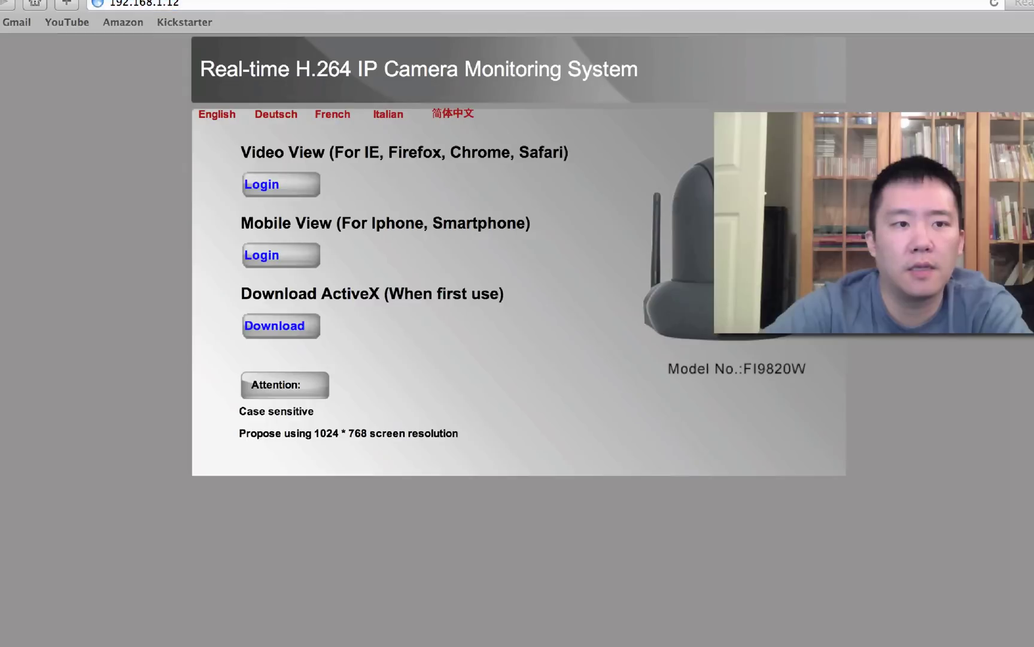
{"action": "left_click", "coordinate": [258, 263]}
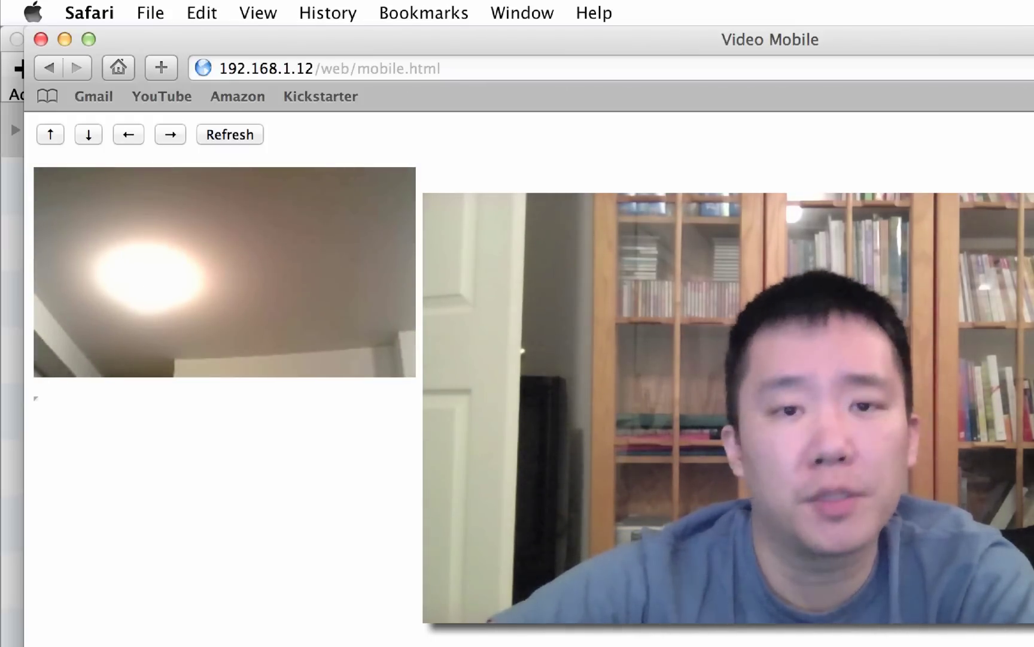
- In the Windows XP VM's Internet Explorer, load 192.168.1.12, sign in, and open Video View
{"action": "key", "text": "super+Tab"}
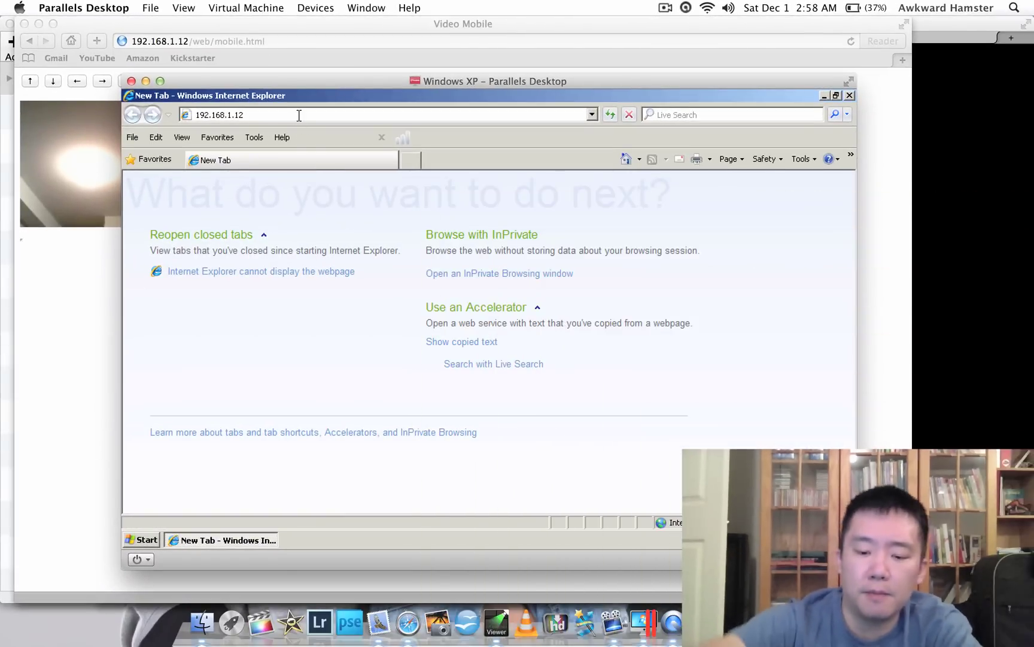
{"action": "key", "text": "Return"}
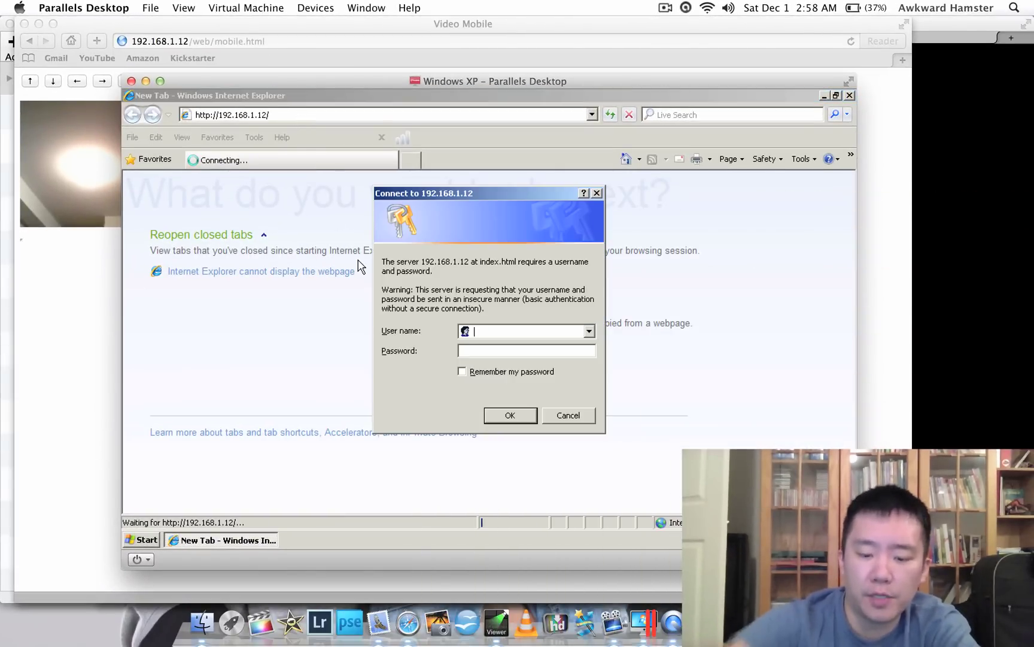
{"action": "type", "text": "admin"}
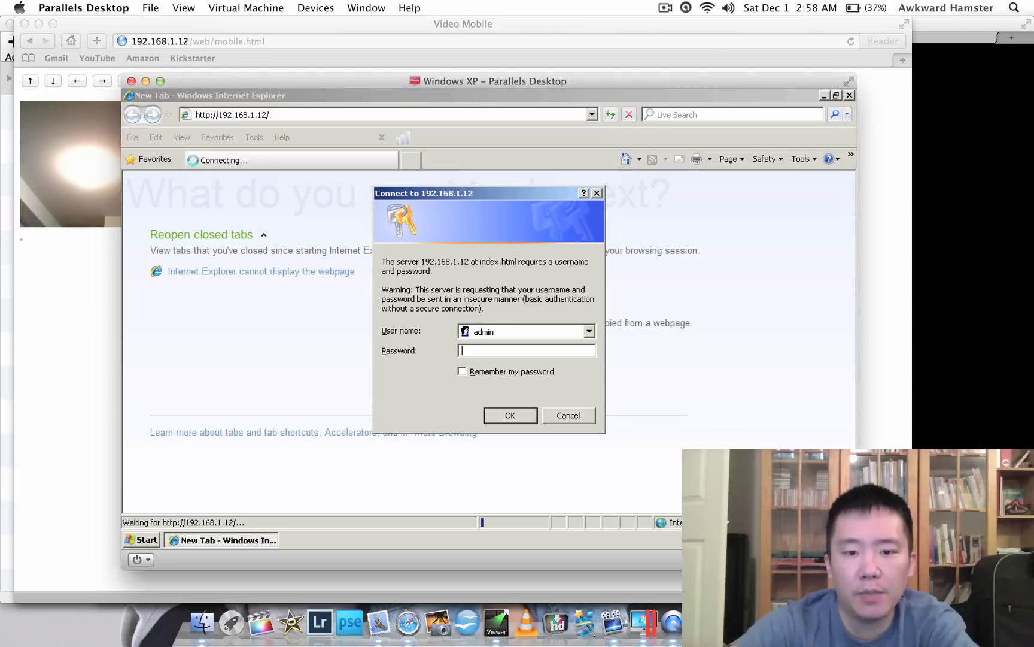
{"action": "type", "text": "ad"}
{"action": "key", "text": "Return"}
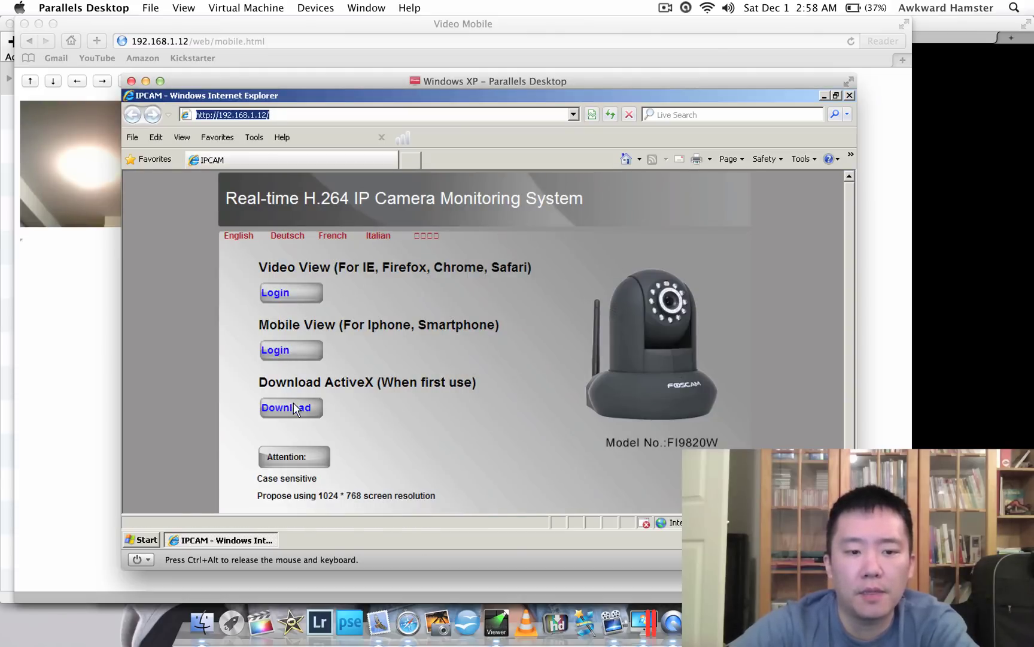
{"action": "left_click", "coordinate": [275, 293]}
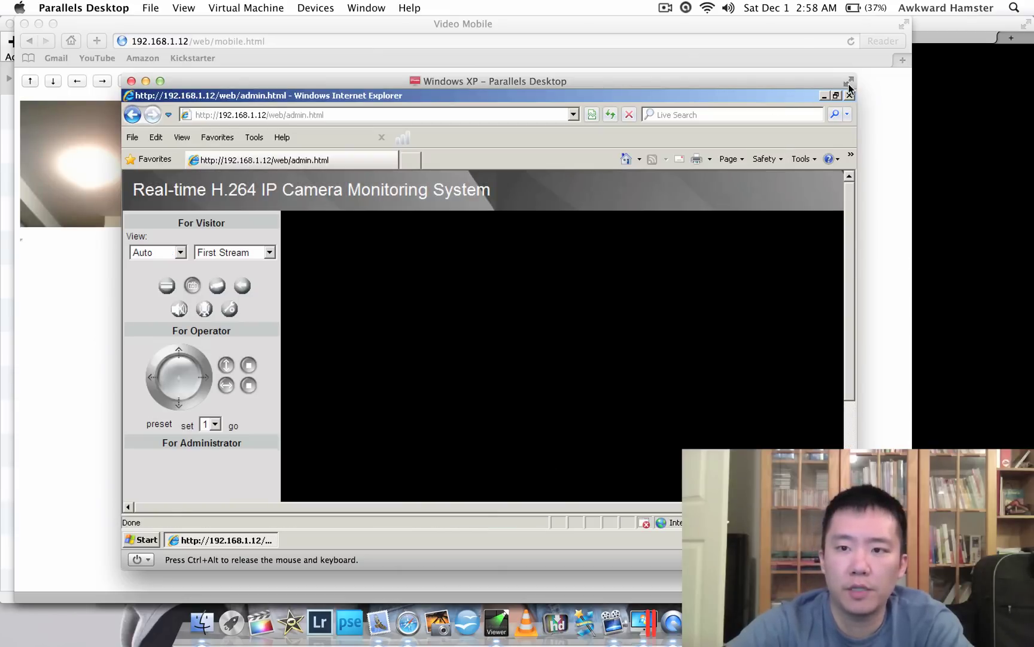
- Make the VM full screen, view Device Information under For Administrator, then return
{"action": "left_click", "coordinate": [850, 81]}
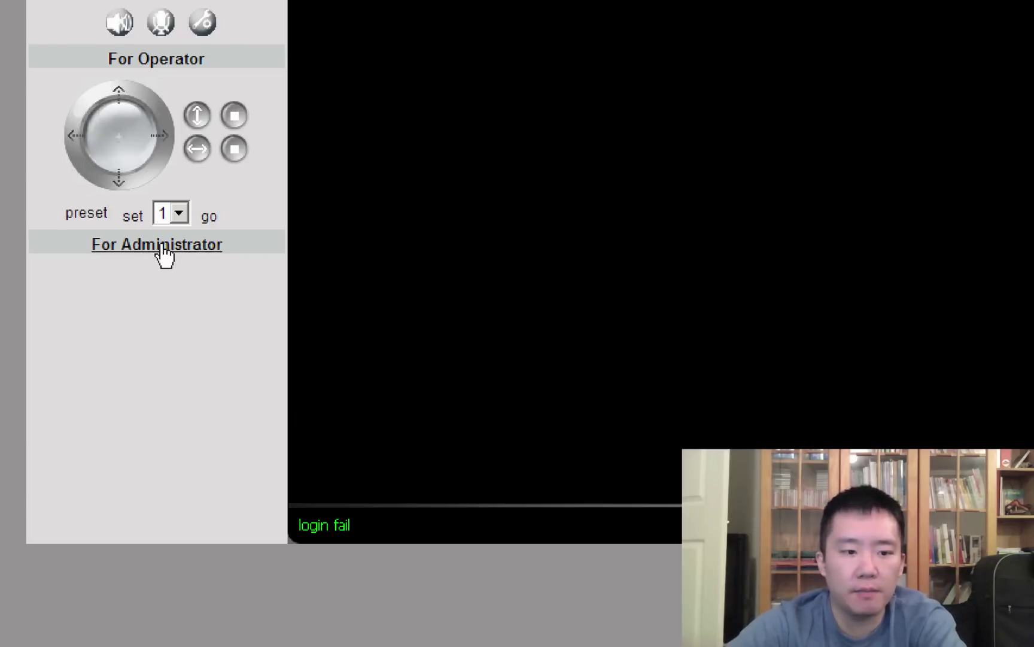
{"action": "left_click", "coordinate": [135, 360]}
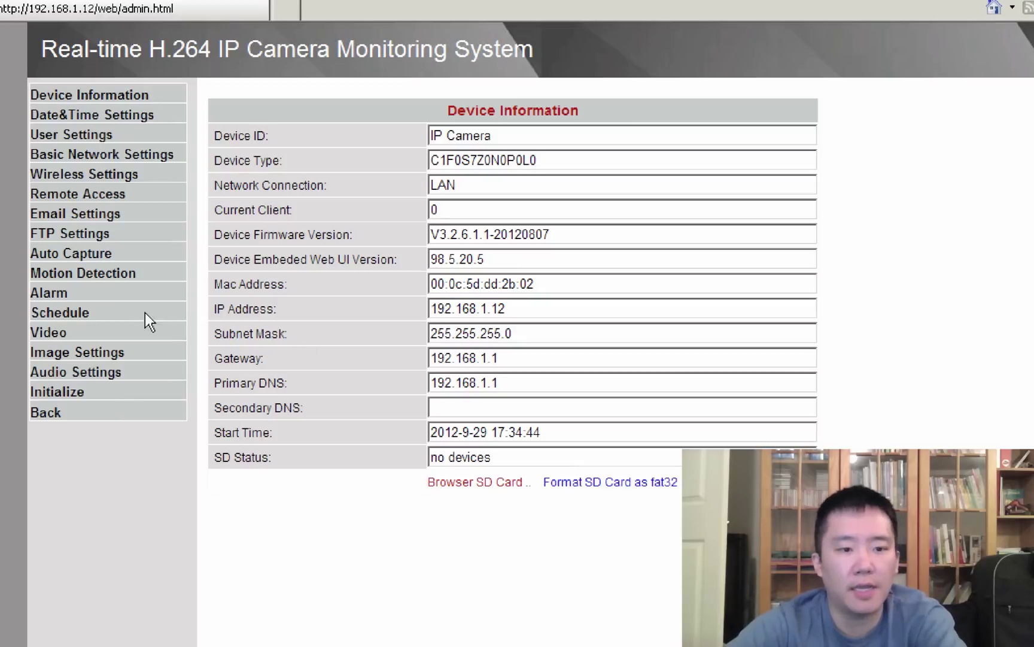
{"action": "left_click", "coordinate": [45, 413]}
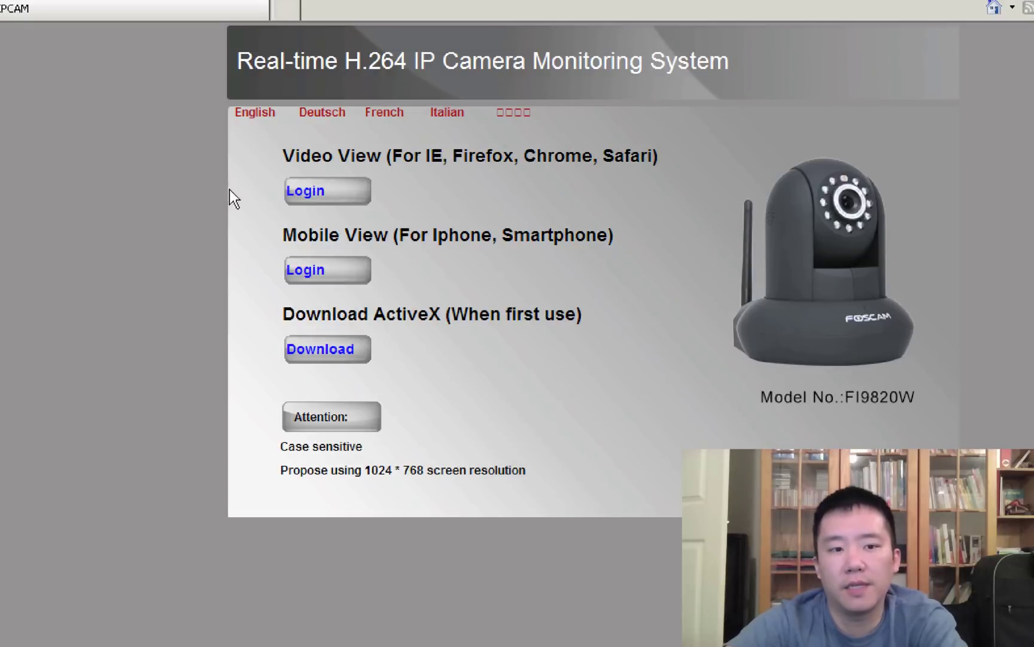
- Open Video View again and retry the sign-in with the administrator account
{"action": "left_click", "coordinate": [306, 193]}
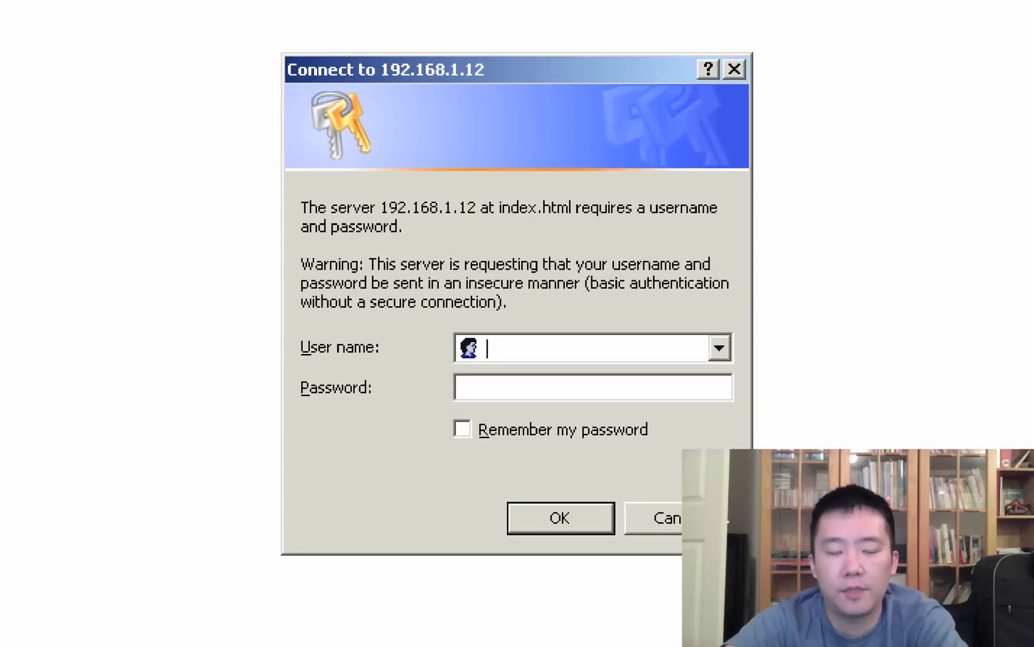
{"action": "type", "text": "admin"}
{"action": "key", "text": "Tab"}
{"action": "type", "text": "1234"}
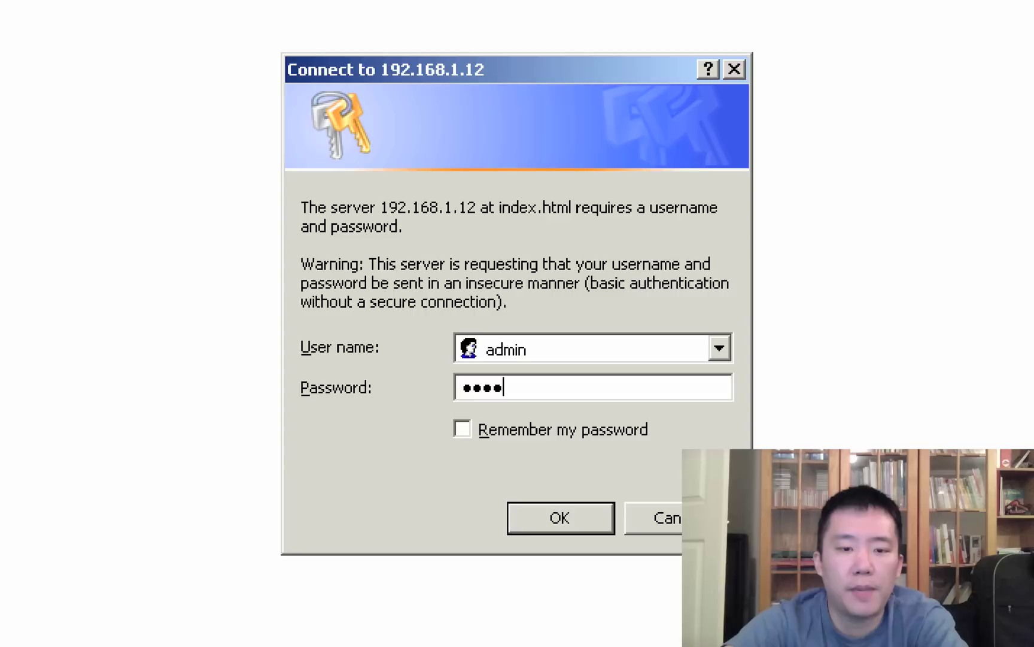
{"action": "key", "text": "Return"}
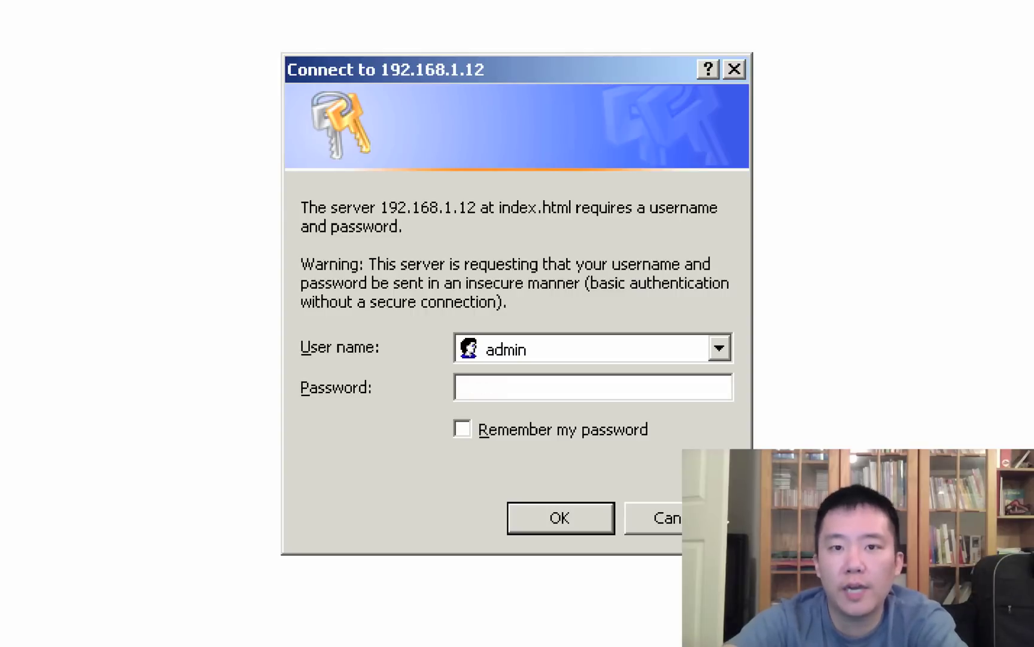
- Replace the credentials with the viewer account's user name and password and submit
{"action": "key", "text": "shift+Tab"}
{"action": "type", "text": "user"}
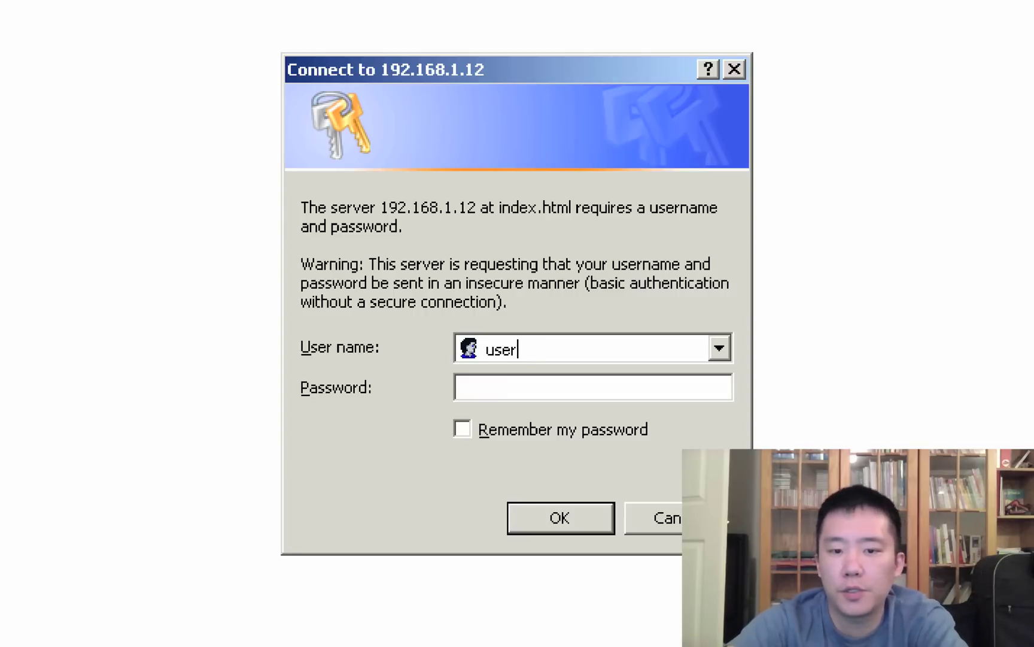
{"action": "key", "text": "Tab"}
{"action": "type", "text": "user"}
{"action": "key", "text": "Return"}
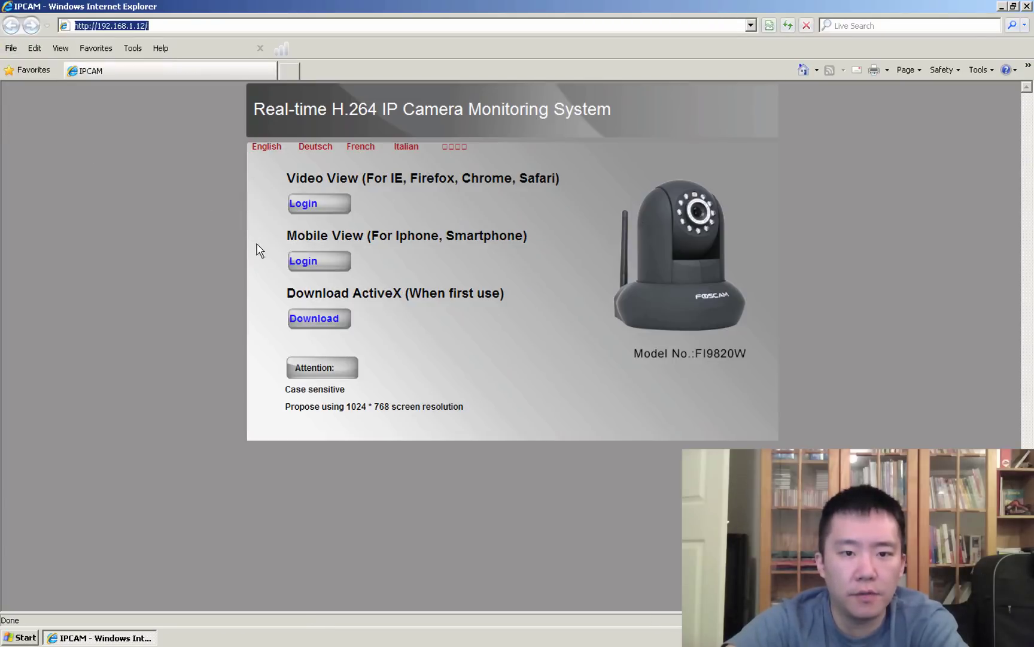
{"action": "left_click", "coordinate": [293, 209]}
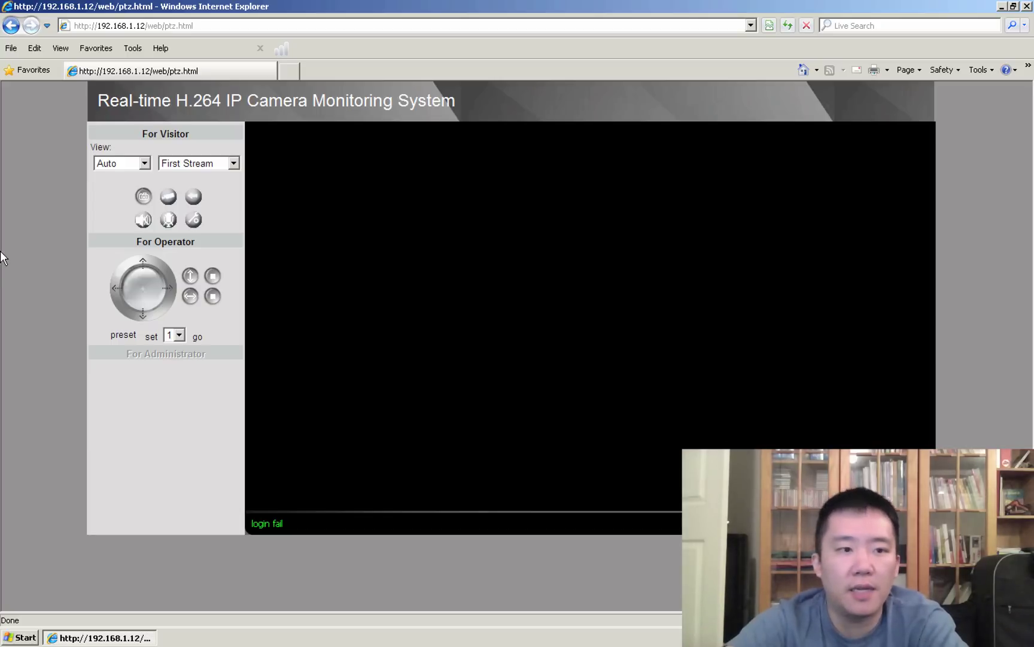
{"action": "left_click", "coordinate": [163, 25]}
{"action": "left_click", "coordinate": [146, 26]}
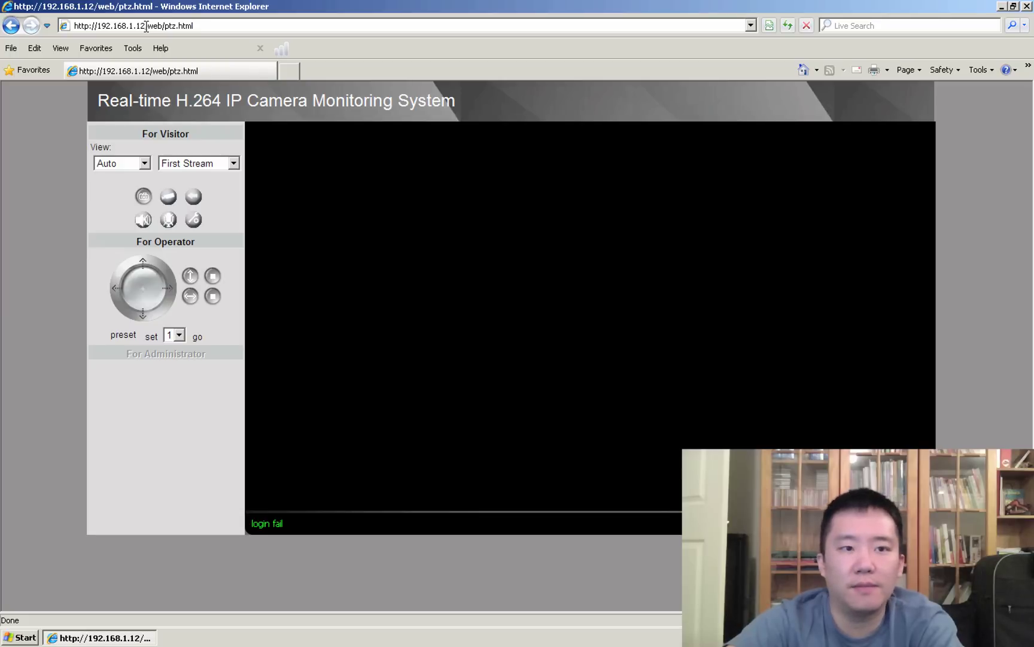
{"action": "left_click_drag", "start_coordinate": [146, 25], "coordinate": [218, 26]}
{"action": "key", "text": "BackSpace"}
{"action": "key", "text": "Return"}
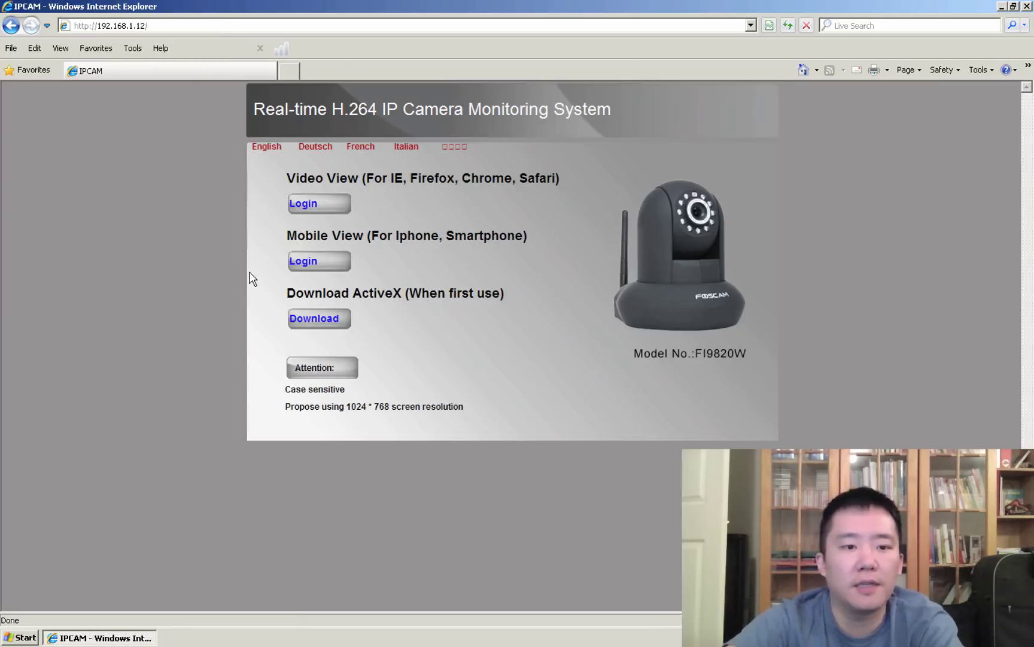
- Open Mobile View and pan the camera right twice with the → arrow
{"action": "left_click", "coordinate": [317, 264]}
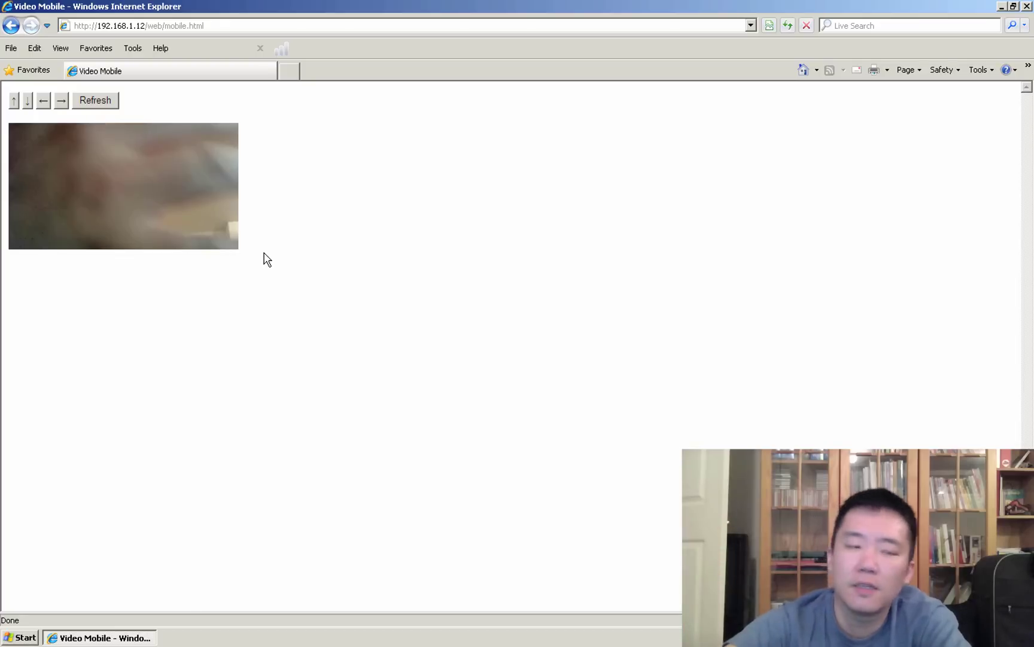
{"action": "left_click", "coordinate": [61, 101]}
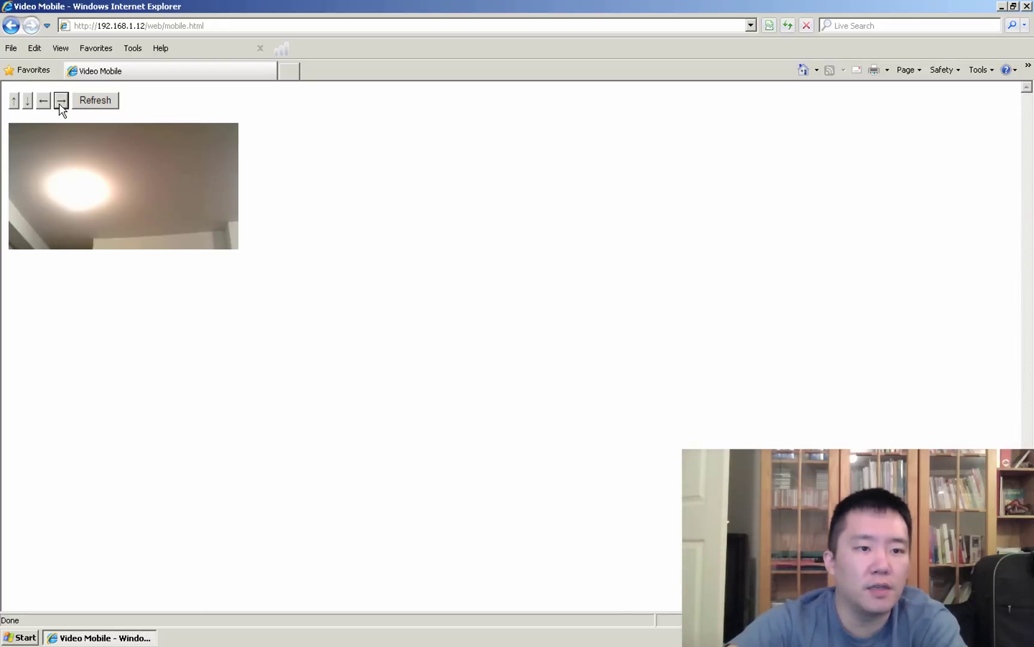
{"action": "left_click", "coordinate": [61, 100]}
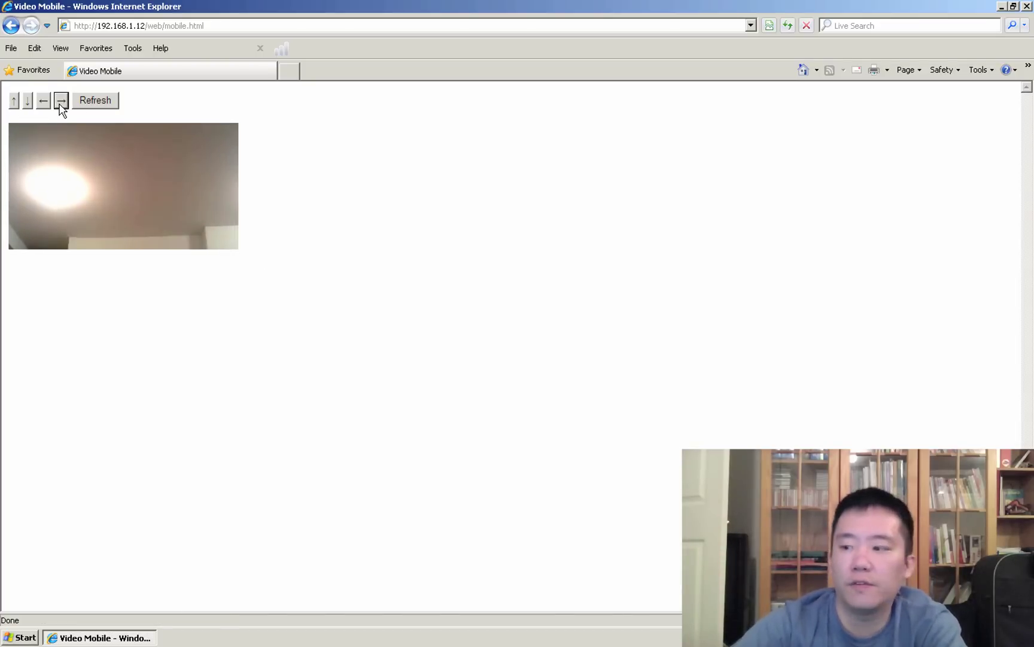